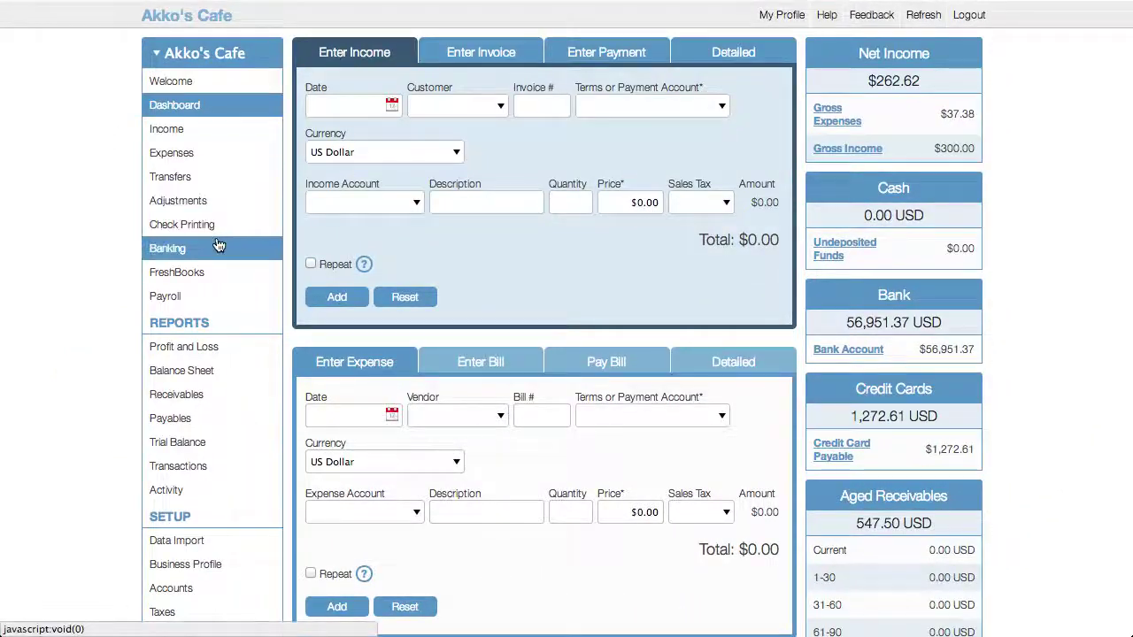
Step: Open the bank statement reconciliation for Bank Account with the statement date 2013-05-31
click(221, 247)
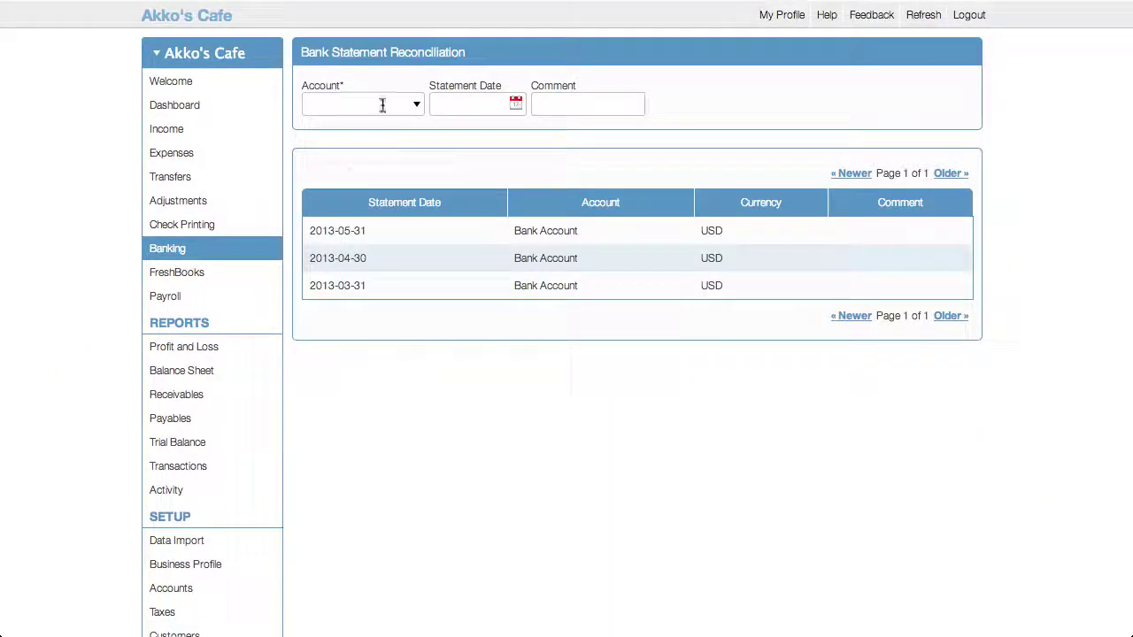
click(383, 105)
click(382, 130)
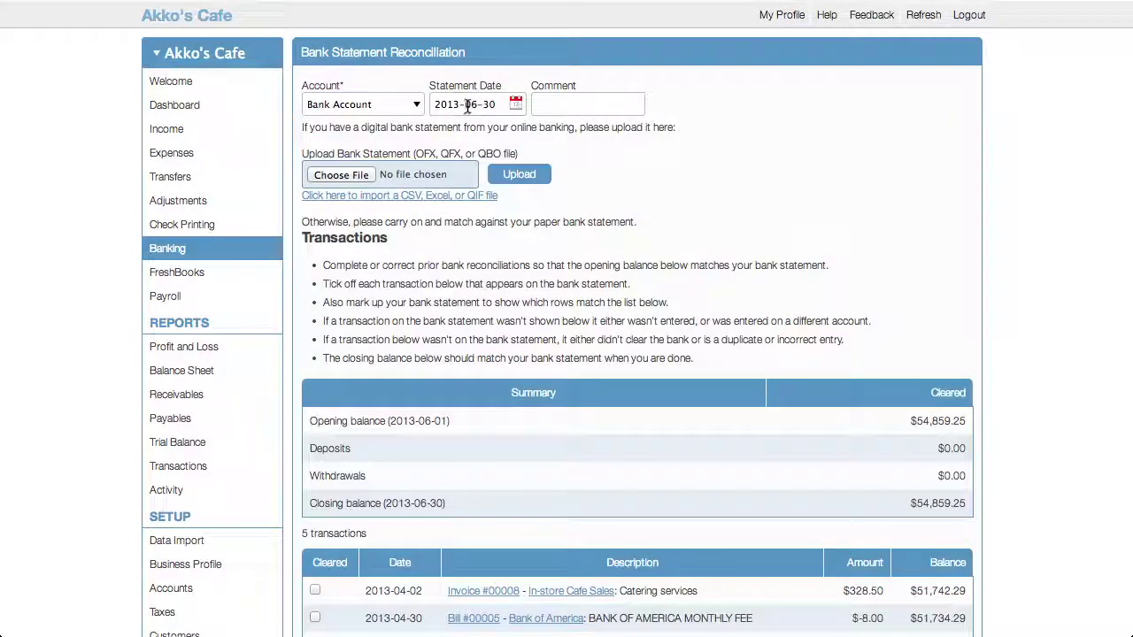
click(467, 105)
click(627, 303)
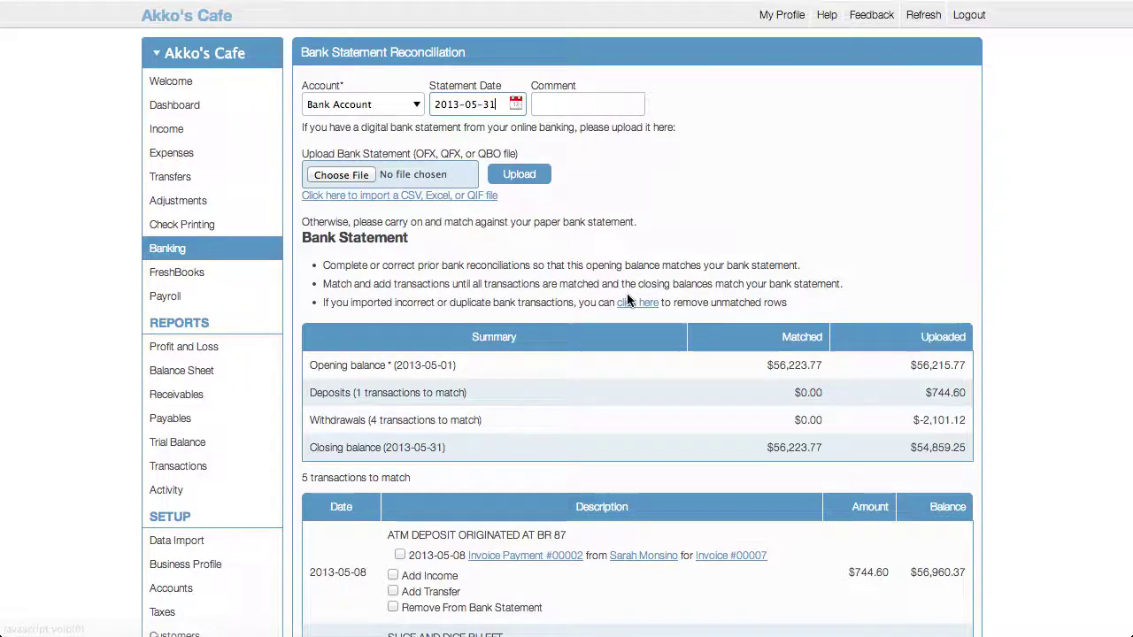
Step: Match the ATM deposit of 2013-05-08 on the bank statement with its suggested Invoice Payment #00002
scroll(626, 300, down, 3)
scroll(626, 301, down, 3)
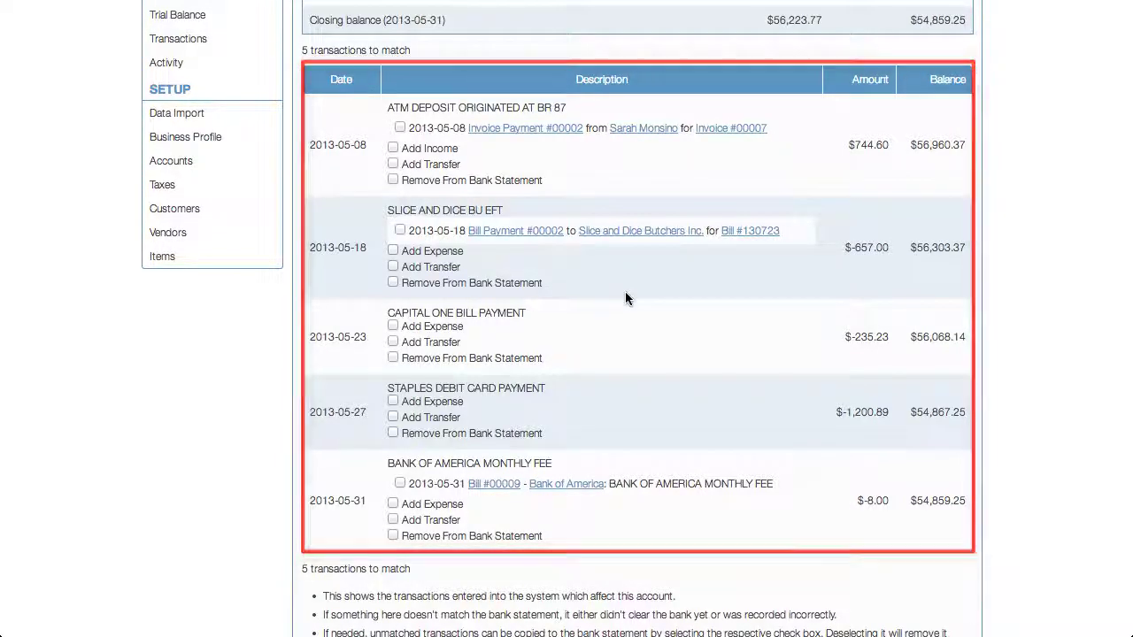
scroll(625, 297, down, 6)
scroll(625, 298, down, 1)
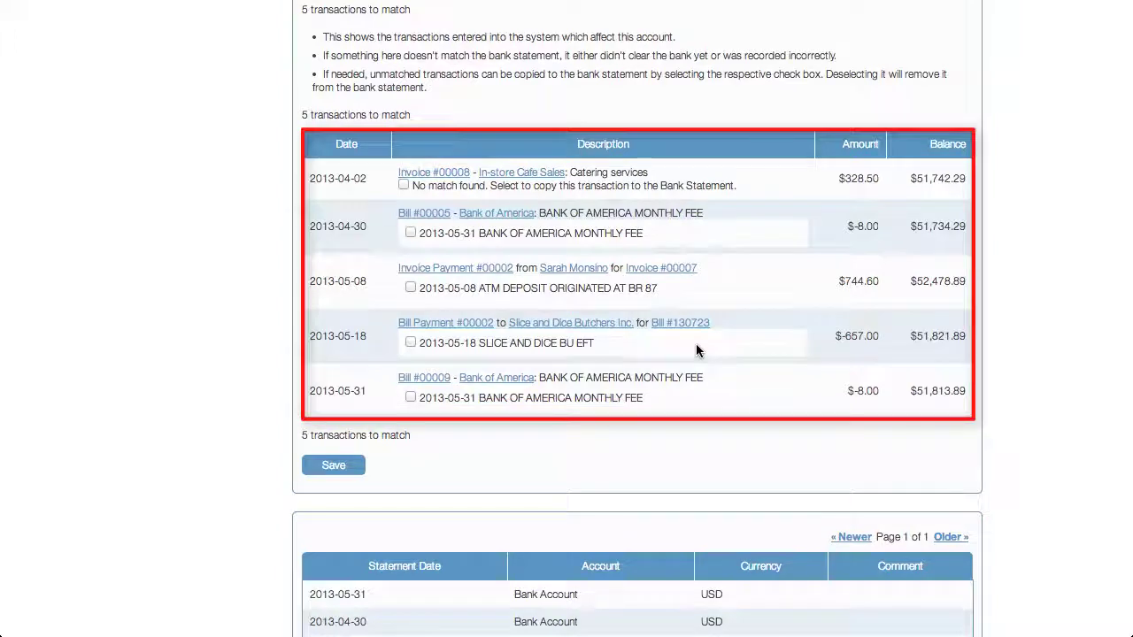
scroll(695, 347, up, 4)
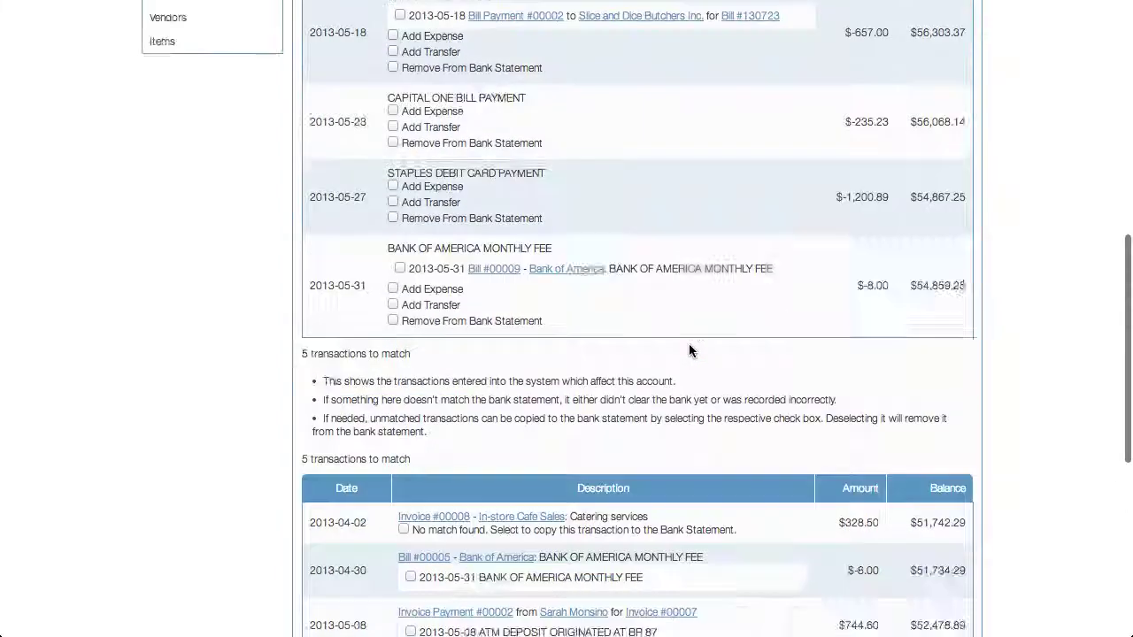
scroll(690, 350, up, 3)
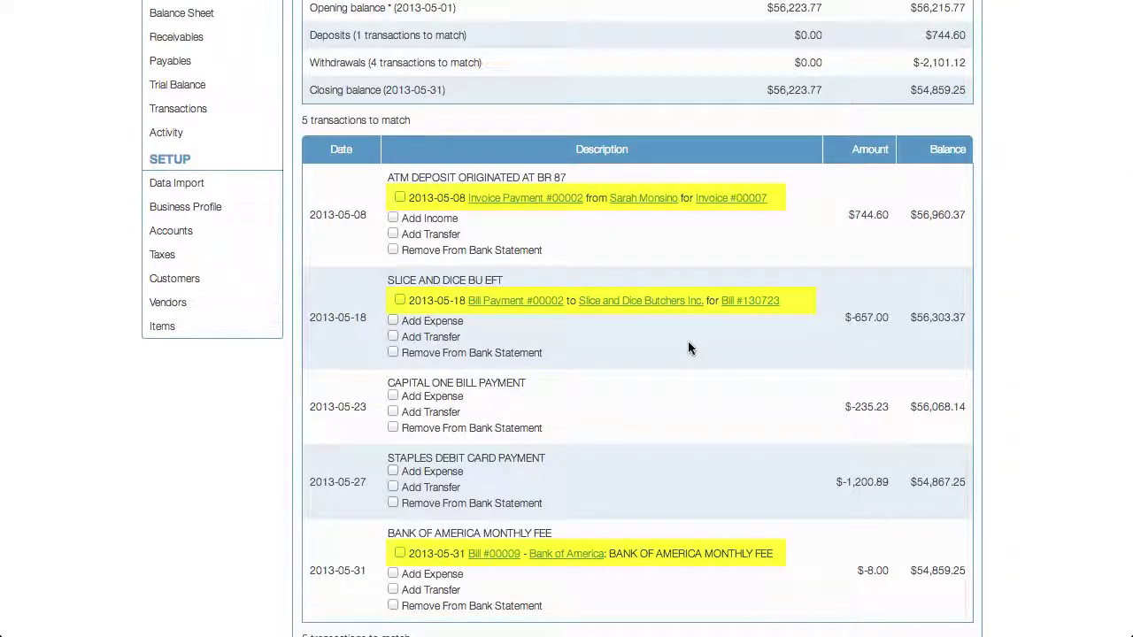
click(400, 199)
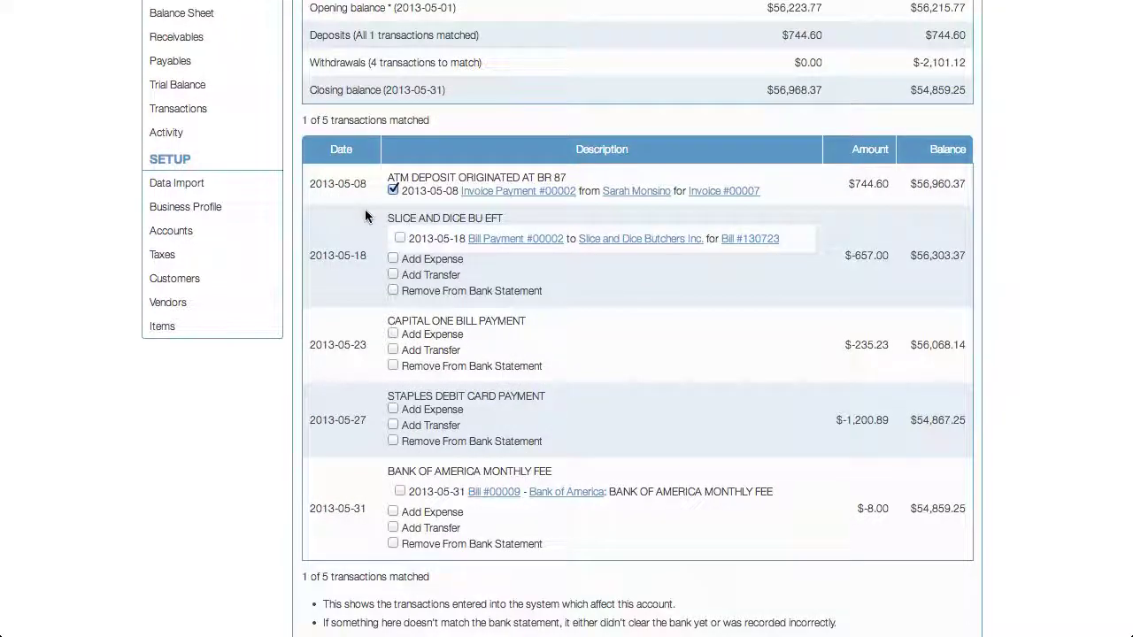
Step: View the bill linked to the suggested Slice and Dice Butchers Inc. payment and return to the reconciliation
right_click(731, 240)
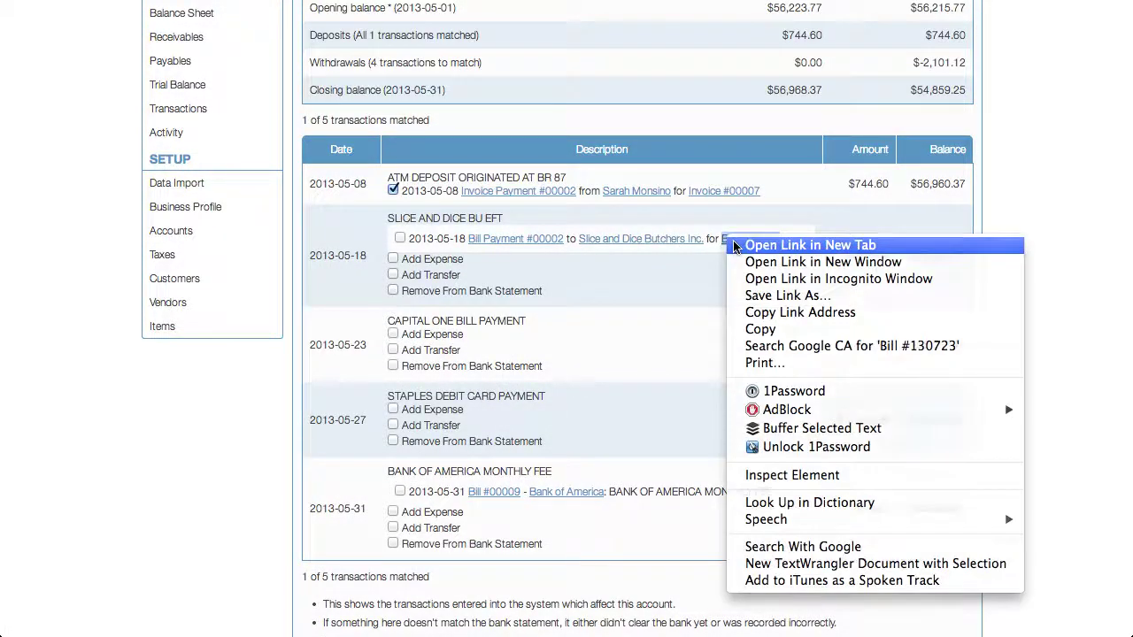
key(Escape)
click(731, 240)
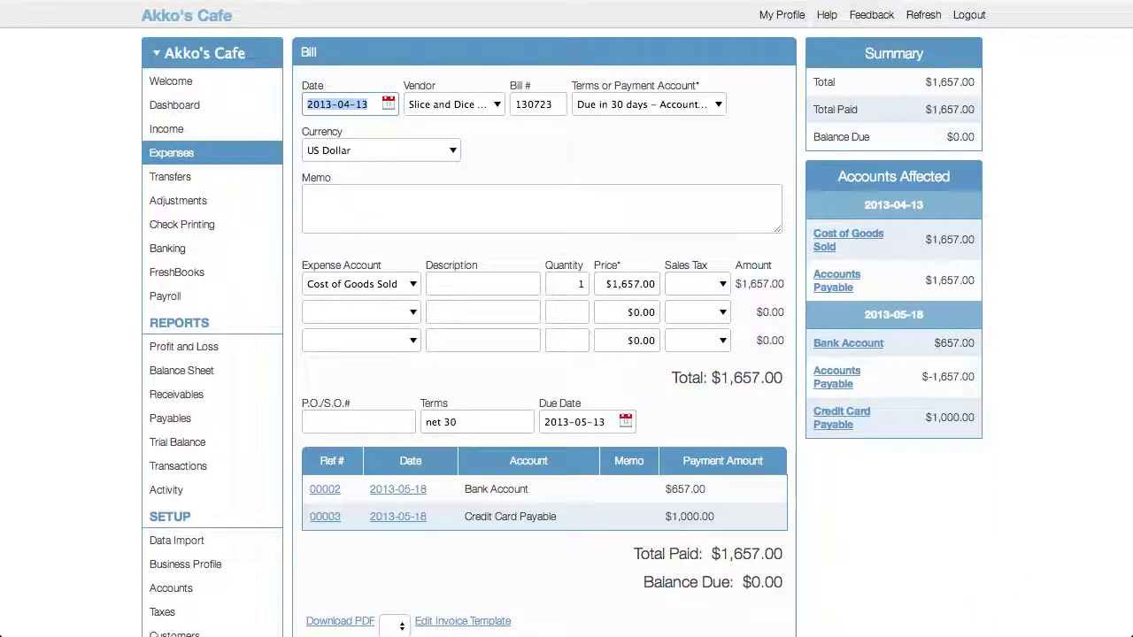
key(alt+Left)
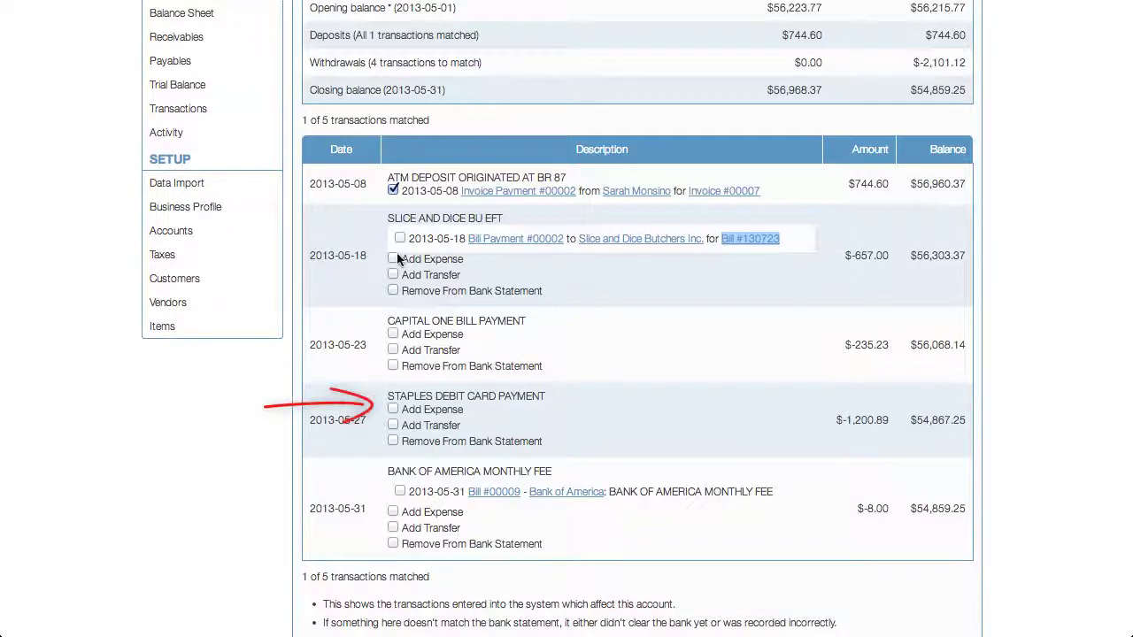
Step: Add the Staples debit card payment of 2013-05-27 as an expense with vendor Staples and account Office Expense
click(393, 410)
click(441, 435)
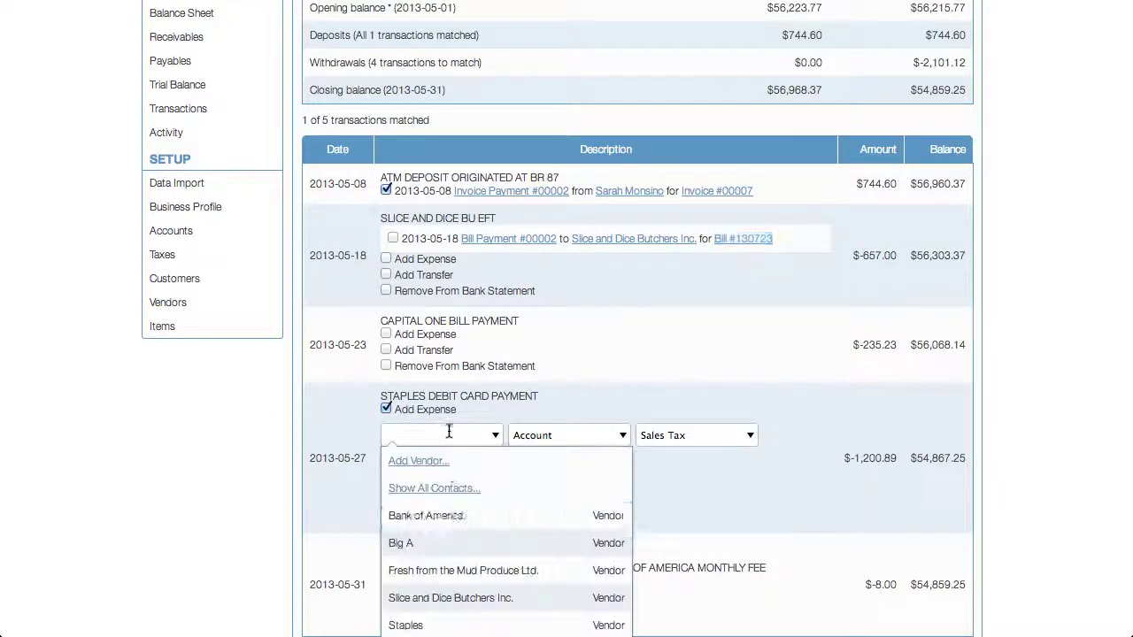
click(492, 622)
click(569, 435)
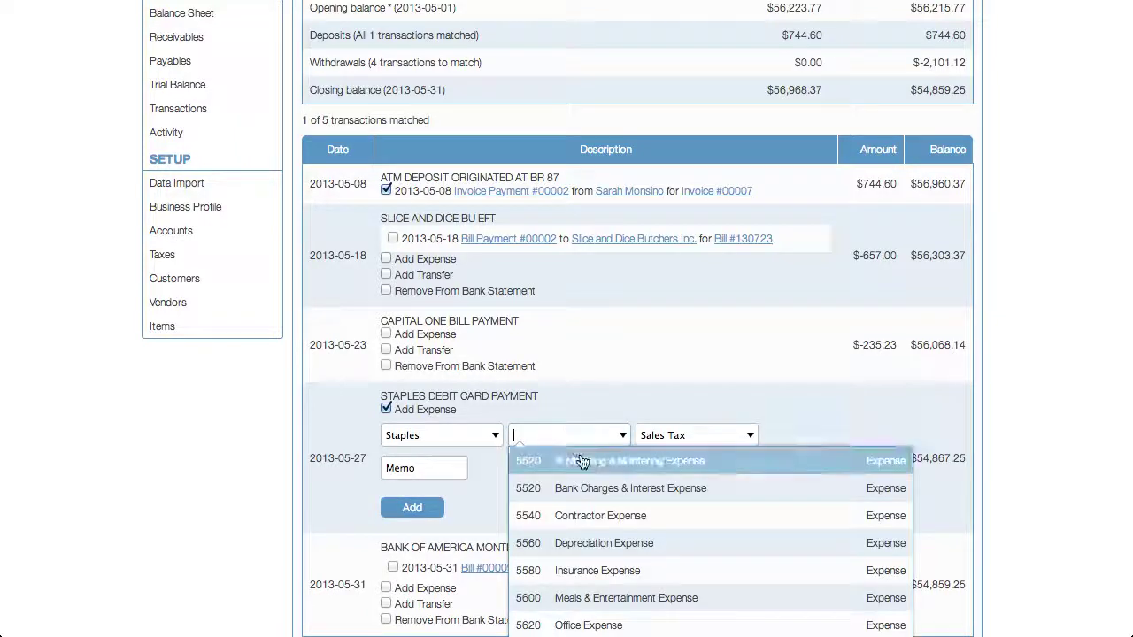
click(636, 626)
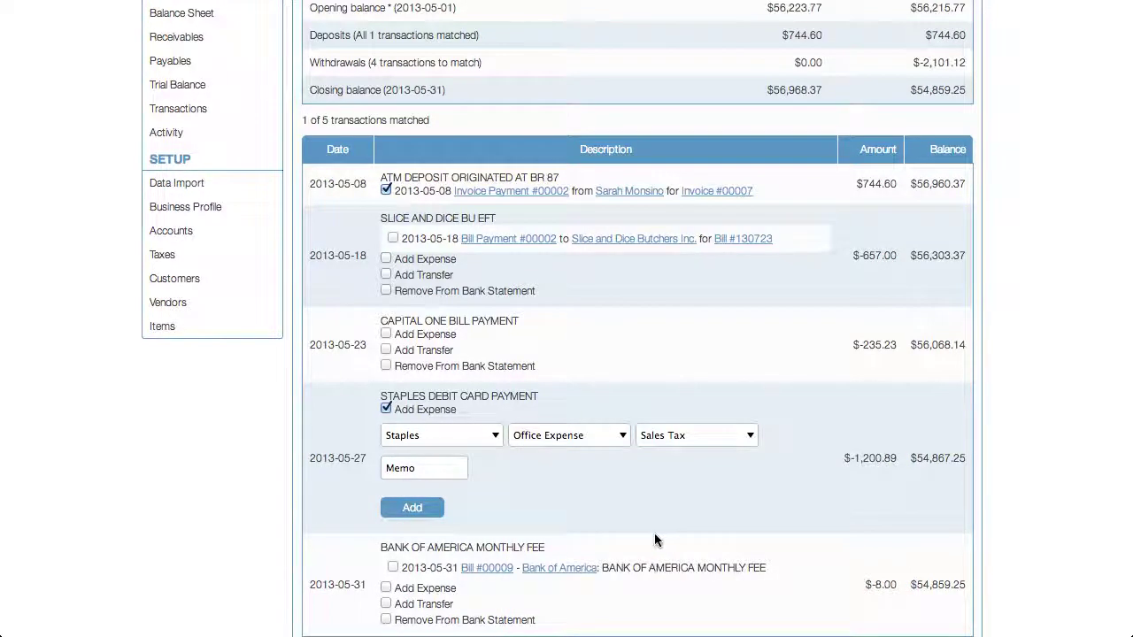
click(426, 518)
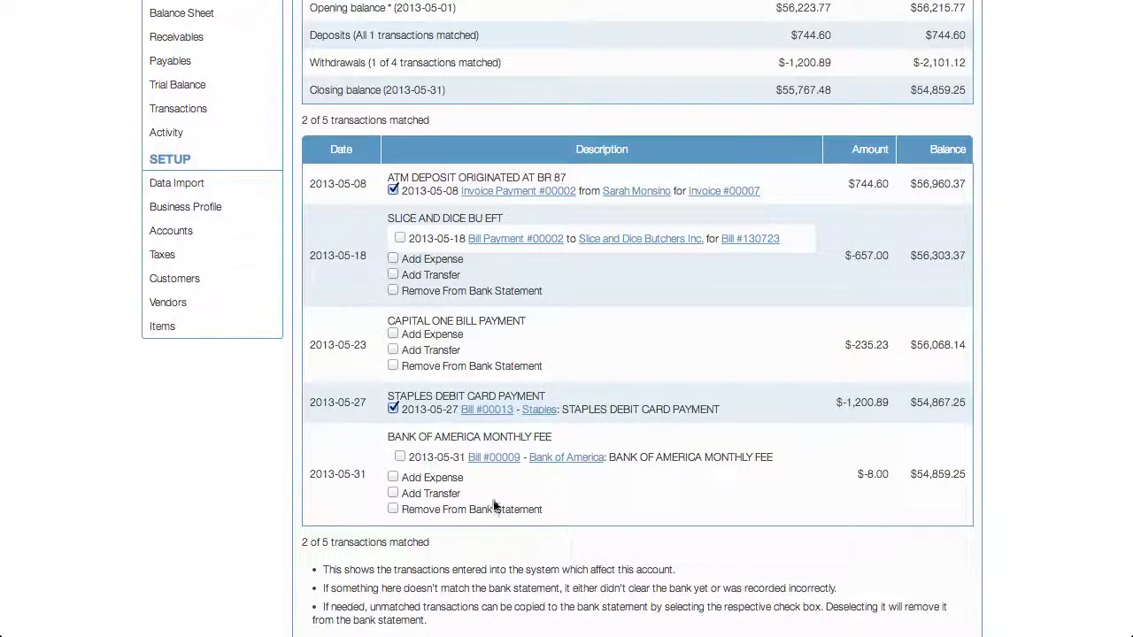
Step: Examine the bill for the Staples debit card payment and go back to the bank reconciliation to check its matches
click(486, 410)
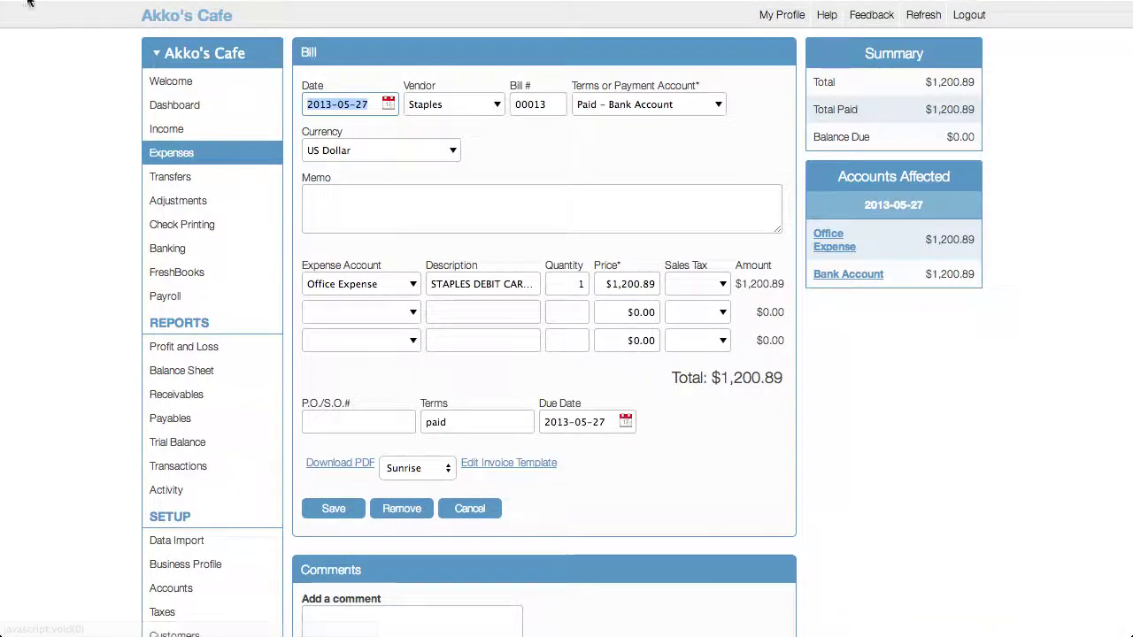
click(167, 248)
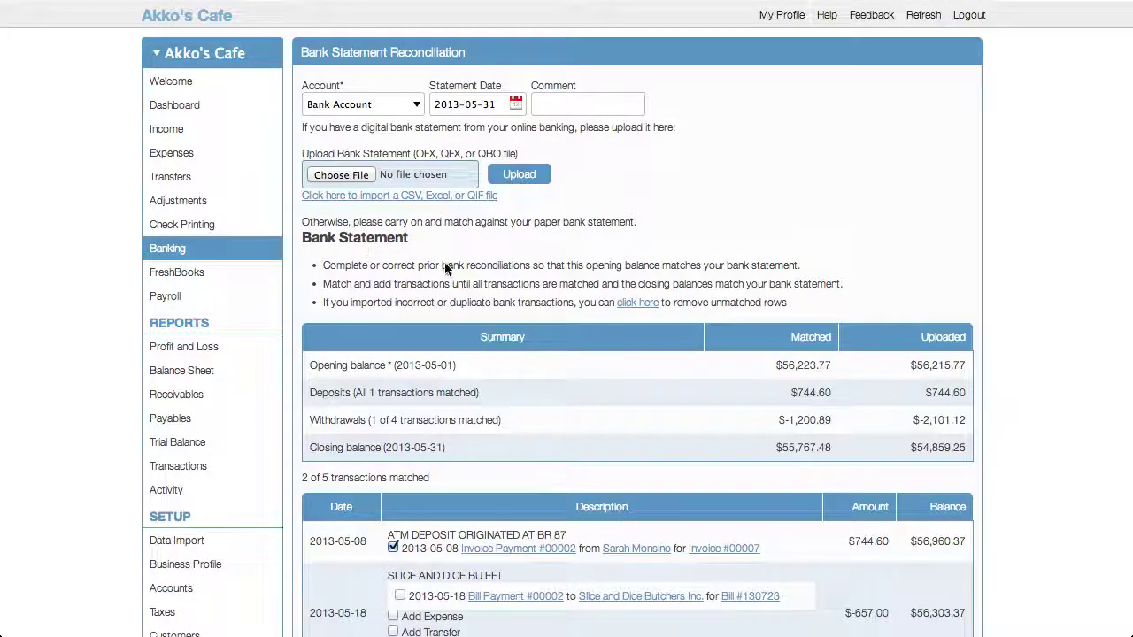
scroll(449, 265, down, 5)
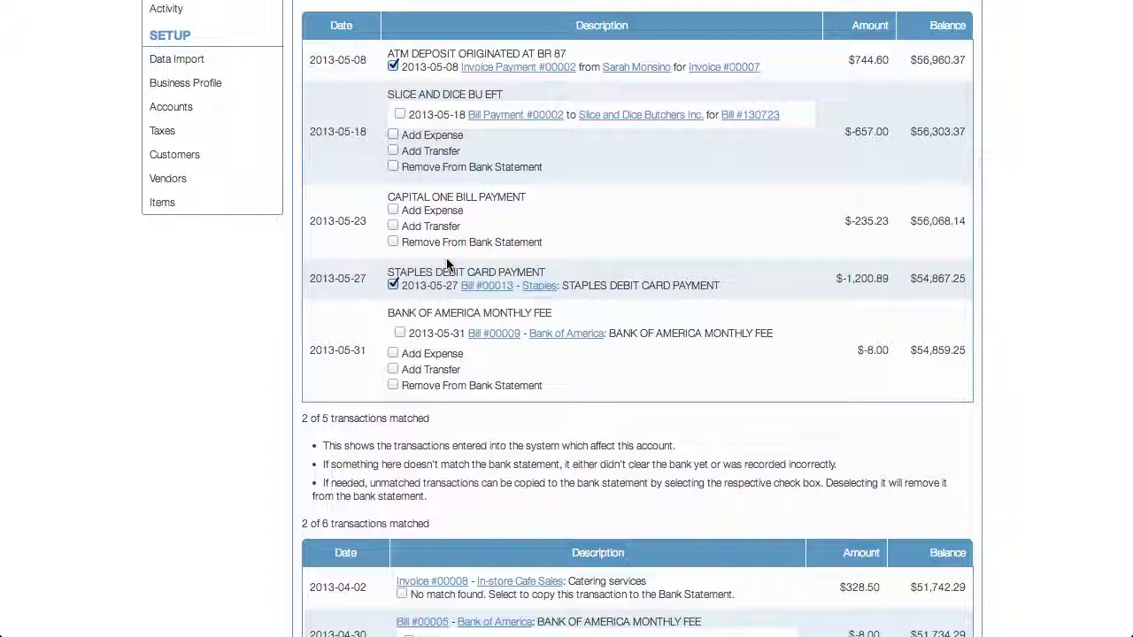
scroll(328, 274, up, 5)
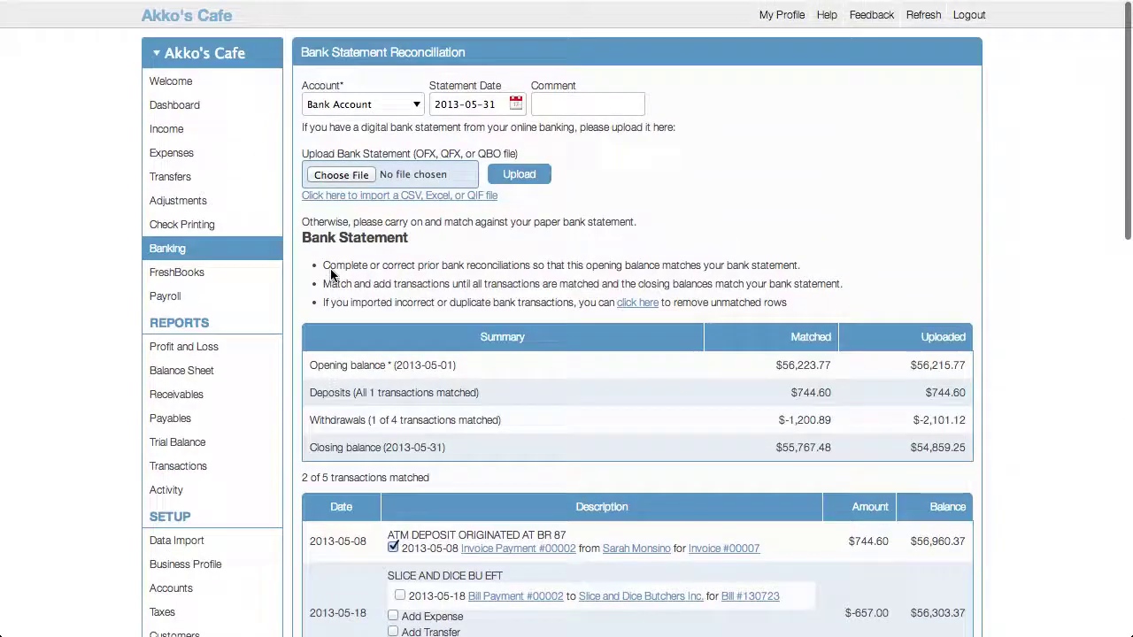
Step: View the page for importing Paychex payroll files
click(220, 298)
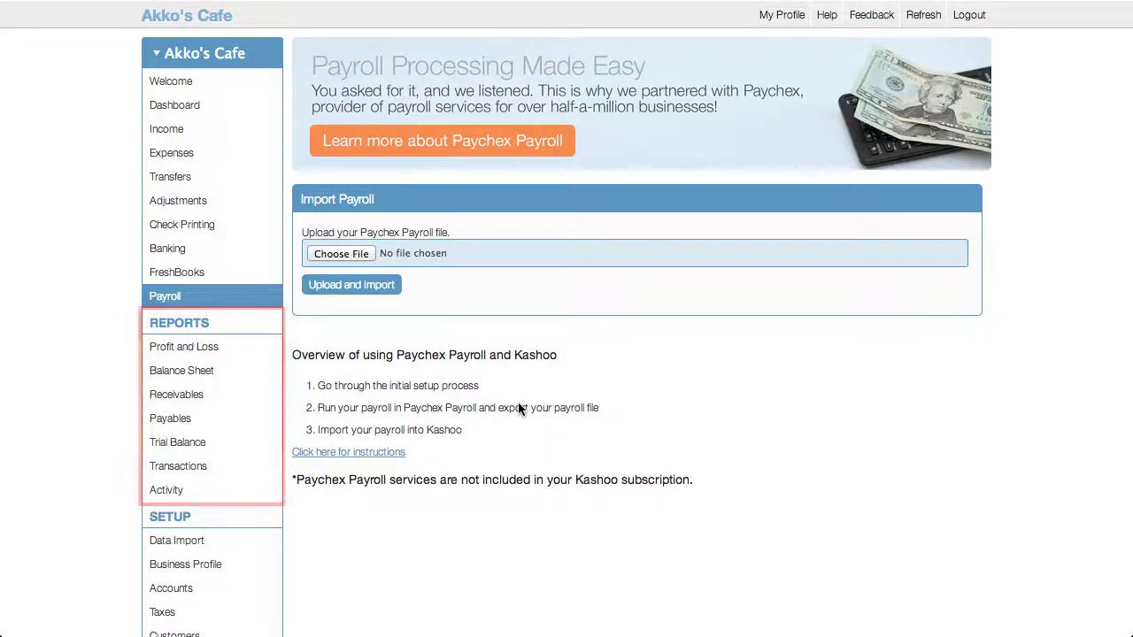
Step: Run the Profit and Loss report for Last Year, arranged by Customer or Vendor
click(261, 358)
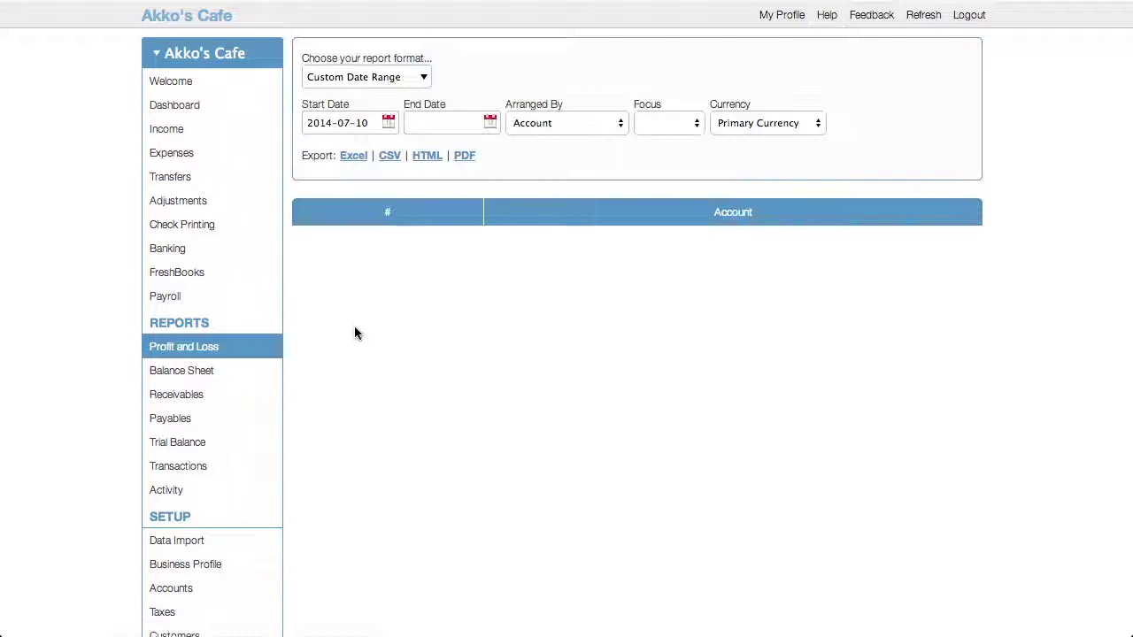
click(409, 77)
click(399, 157)
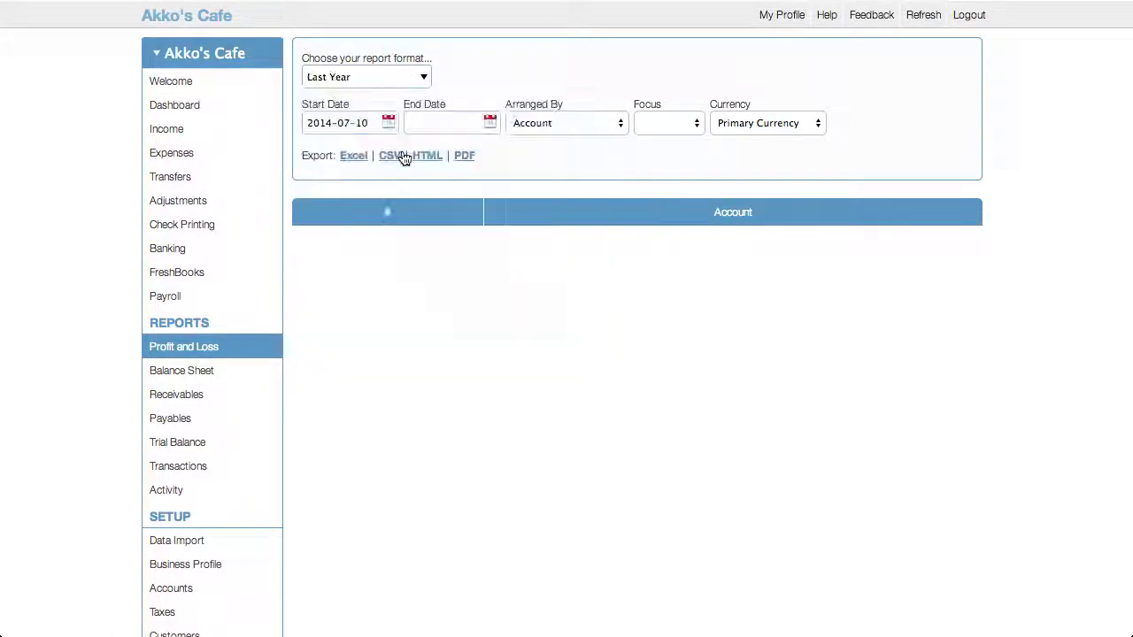
click(498, 124)
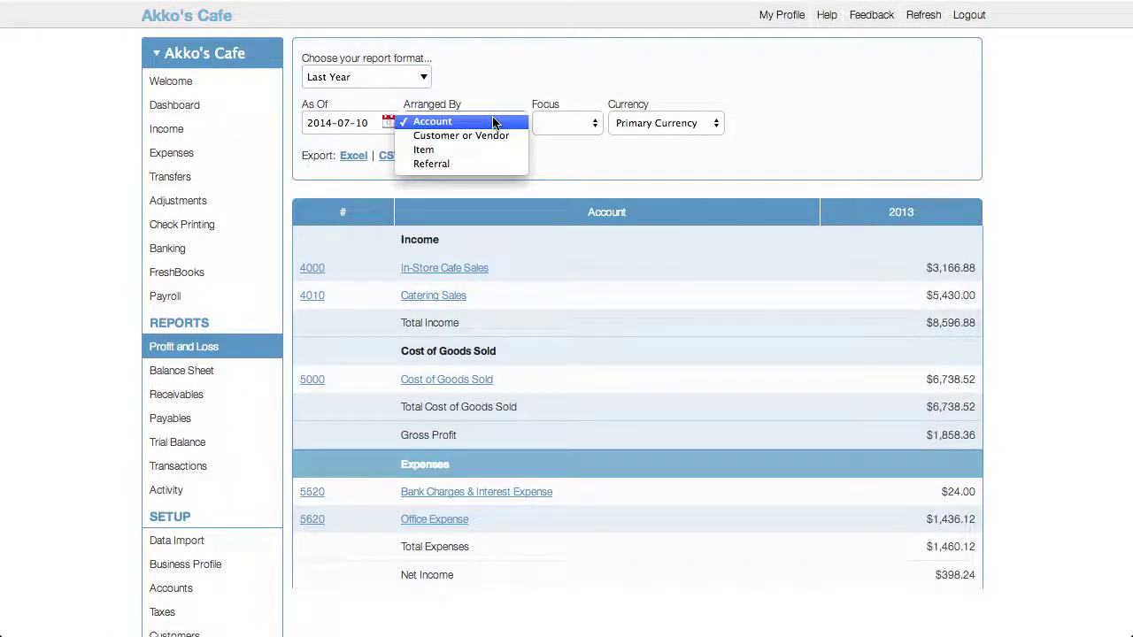
click(500, 134)
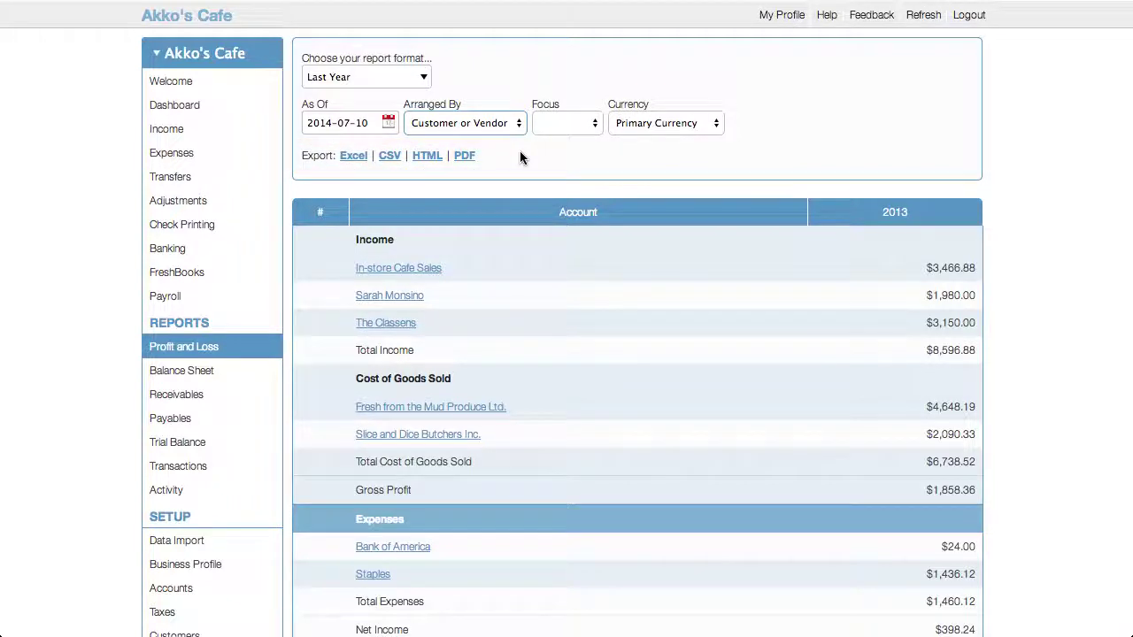
Step: View the Activity report of recorded changes and the Data Import setup page
click(213, 489)
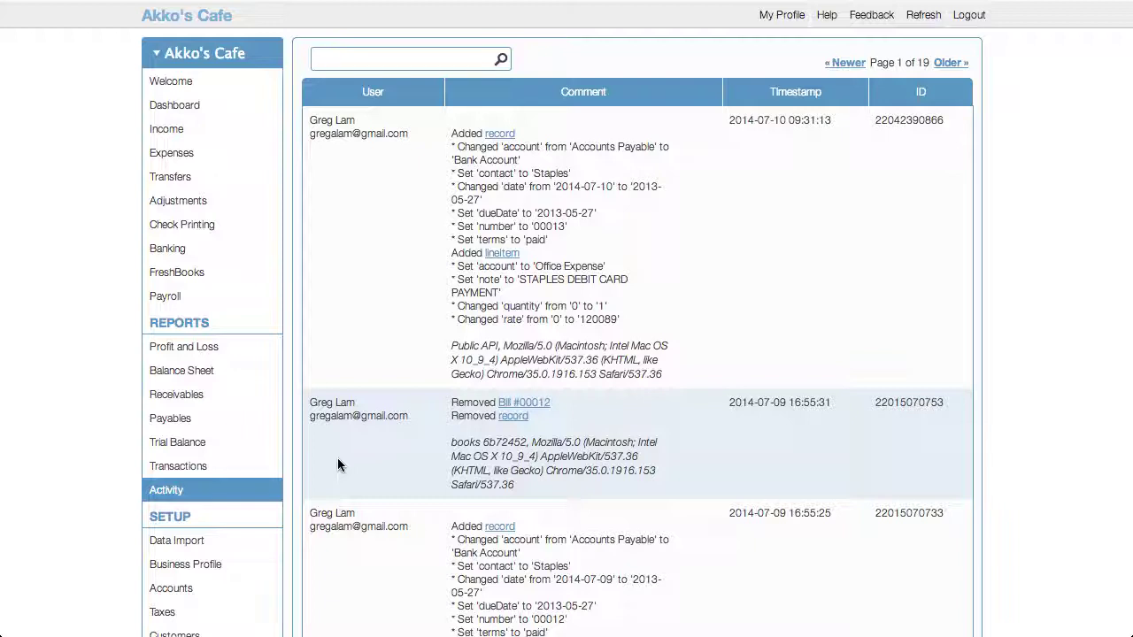
click(261, 538)
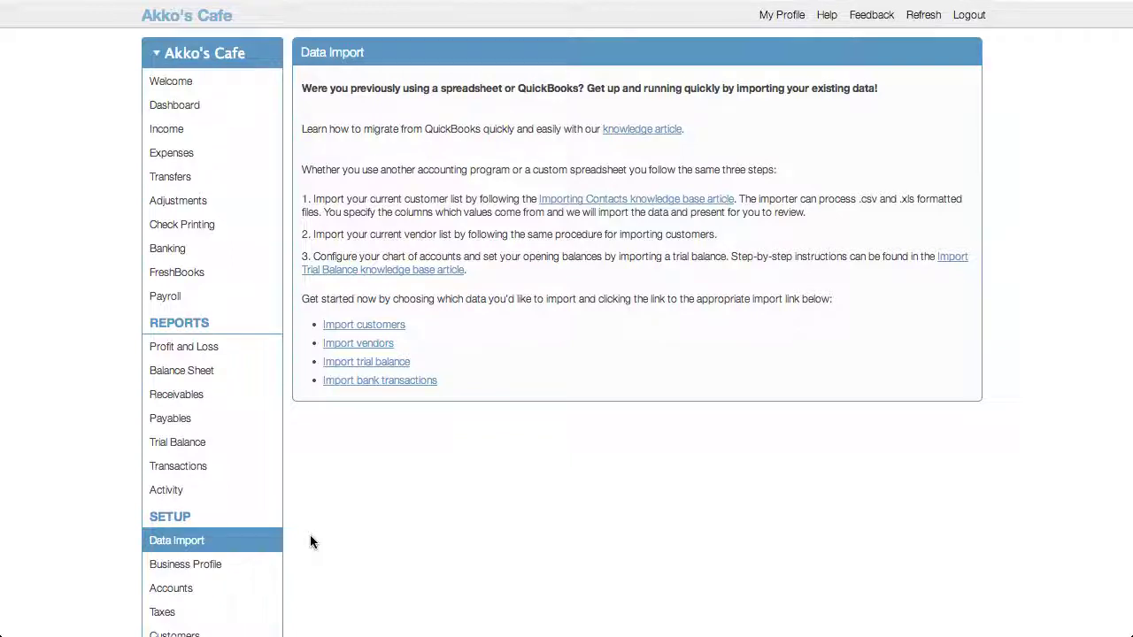
Step: Look over the Business Profile and the sales tax setup pages
click(260, 567)
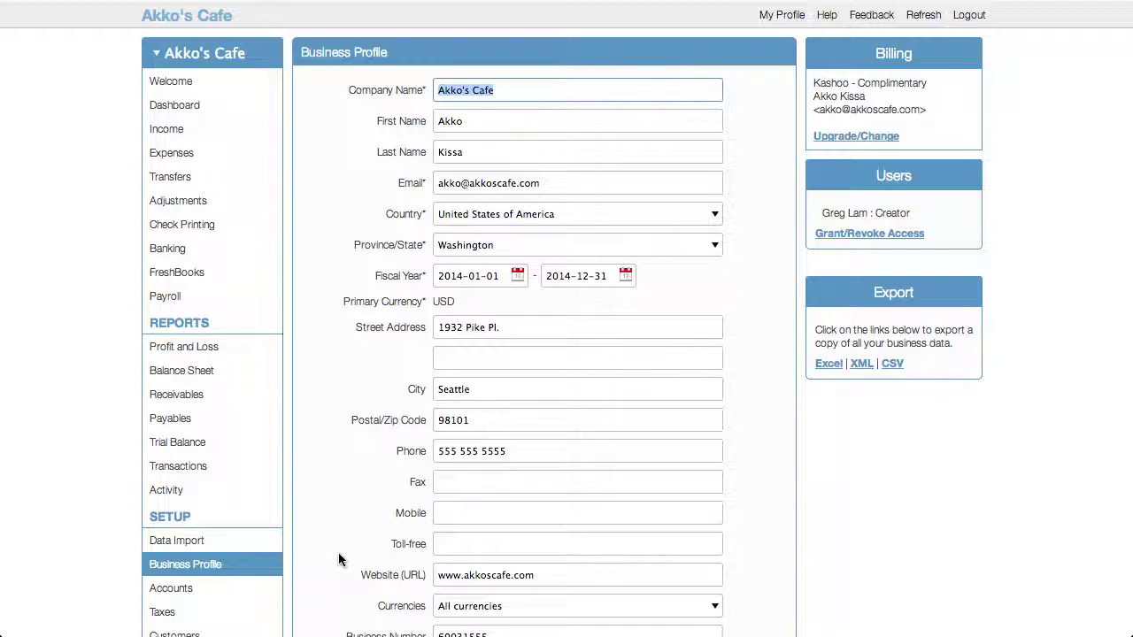
click(235, 611)
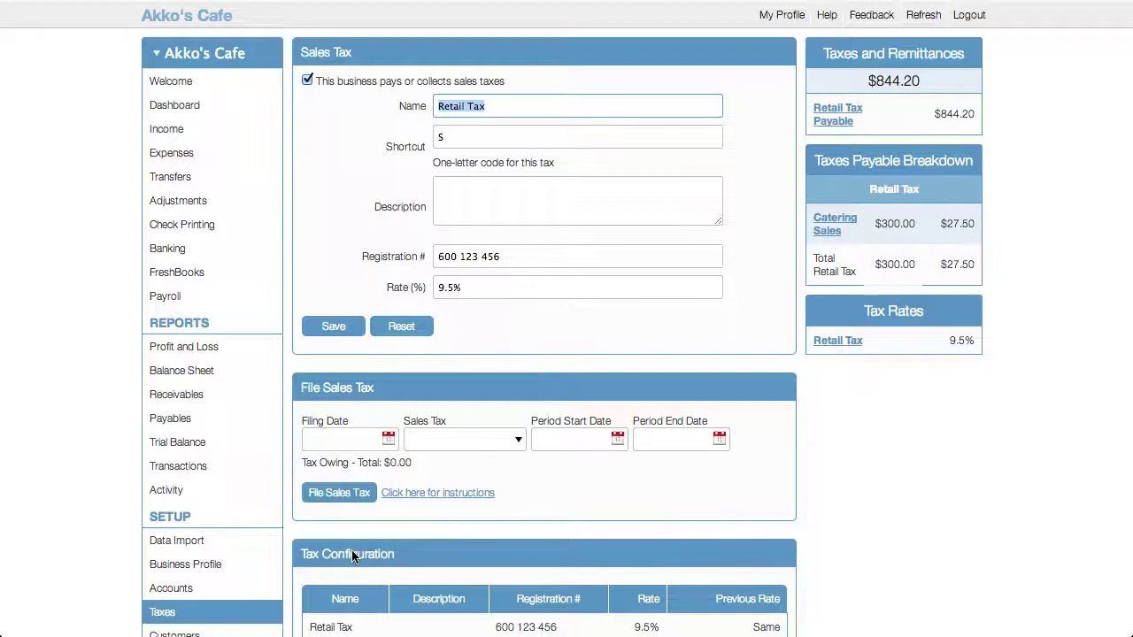
scroll(352, 555, down, 5)
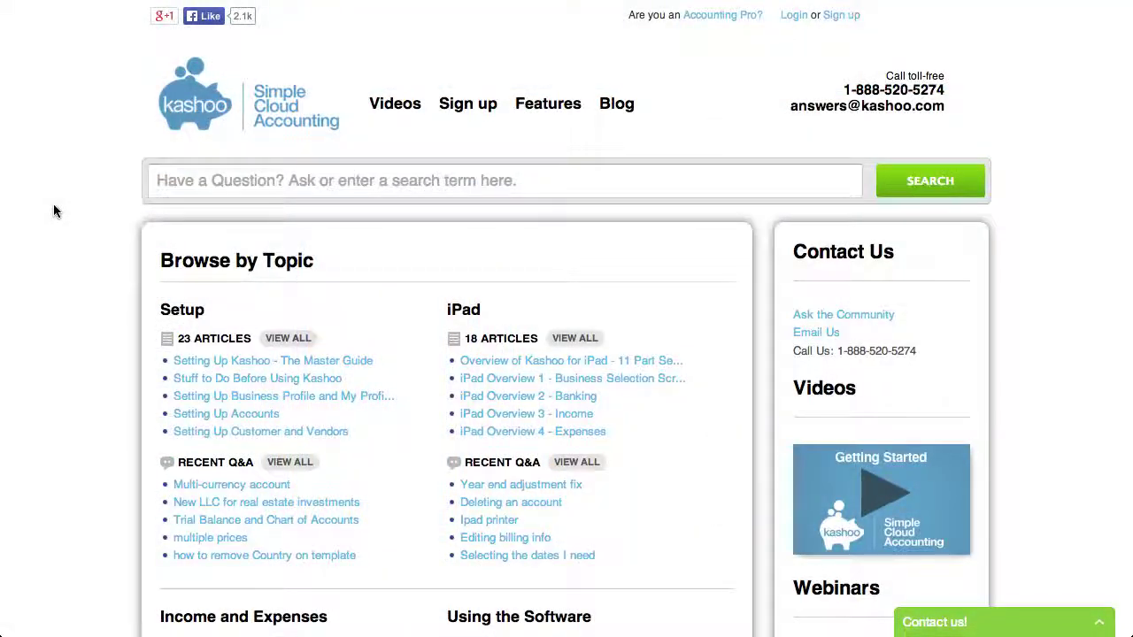
Step: Search the Kashoo support site for "bank reconciliation" and dismiss the suggested articles
click(197, 190)
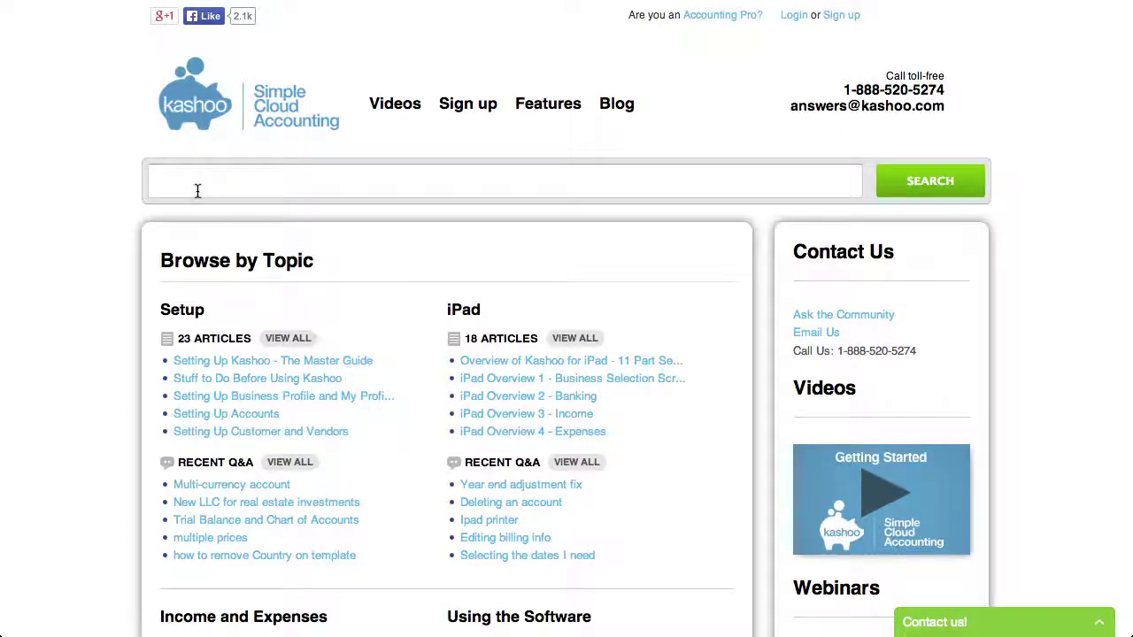
text(bank reconciliatio)
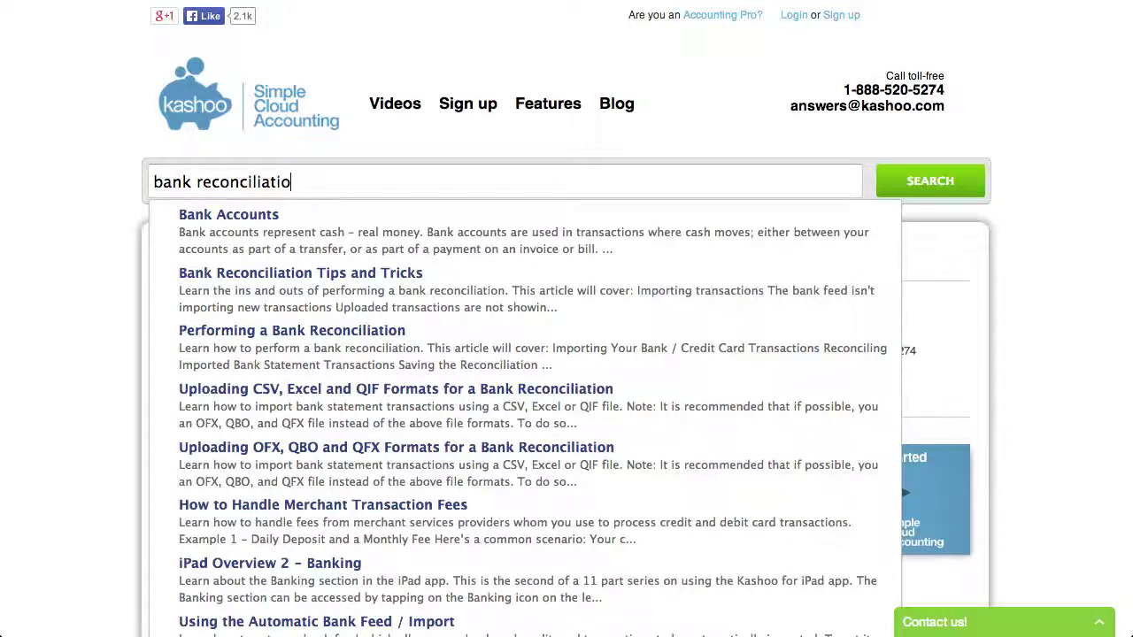
text(n)
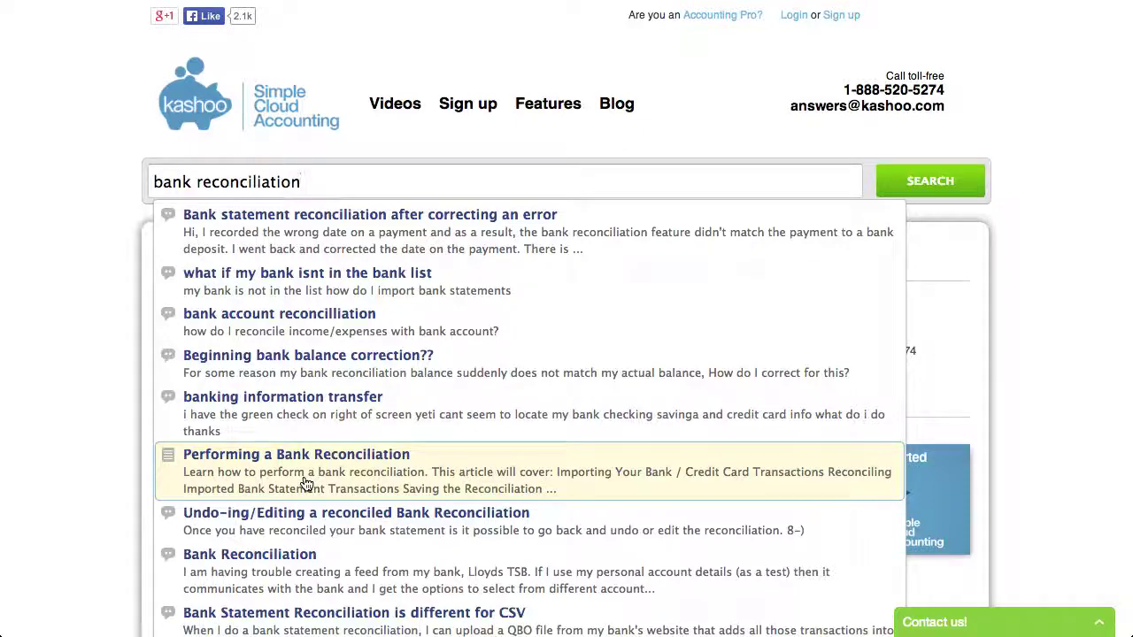
click(66, 405)
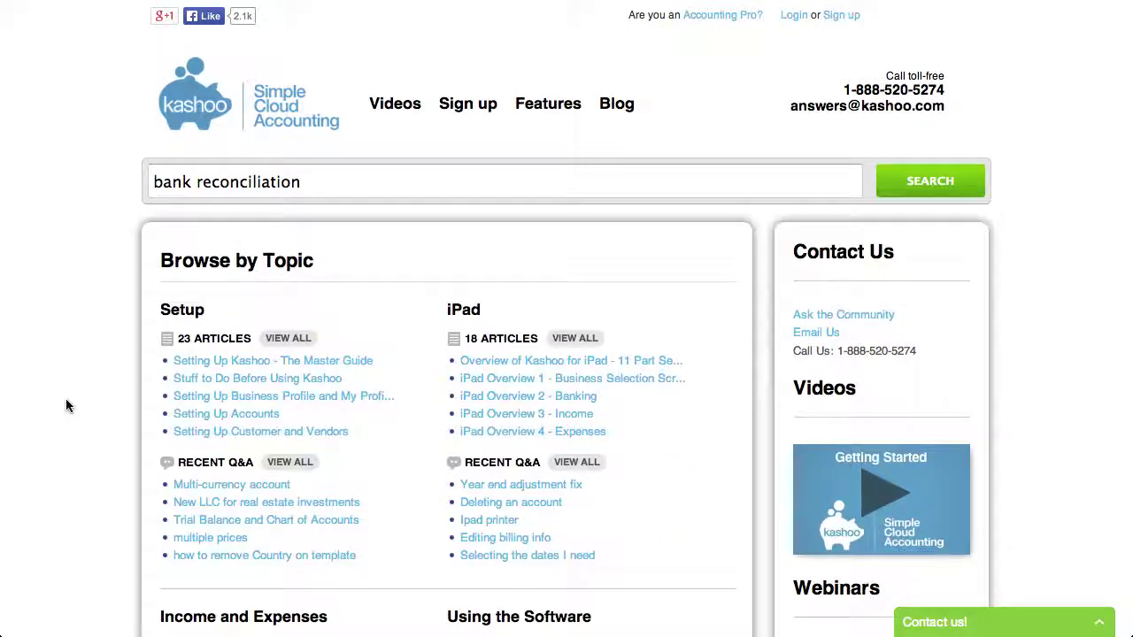